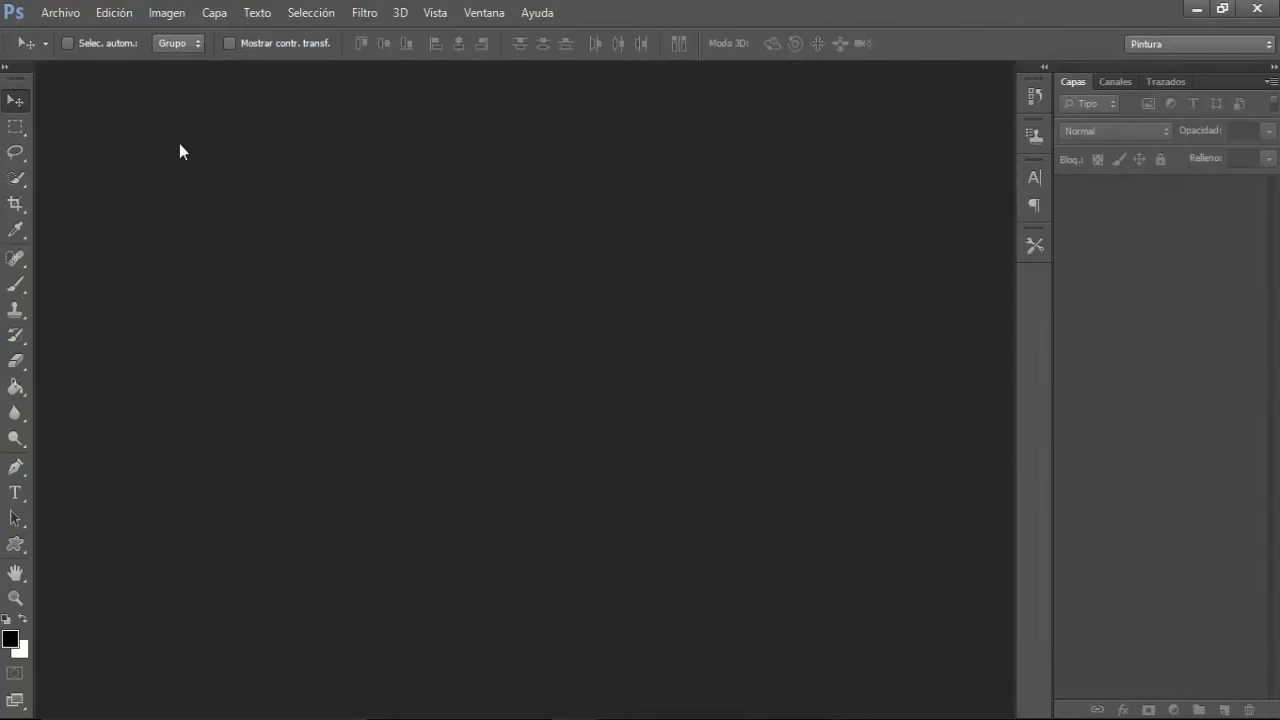
# - Open the portrait photo 39.jpg through Archivo > Abrir
pyautogui.click(73, 19)
pyautogui.click(73, 19)
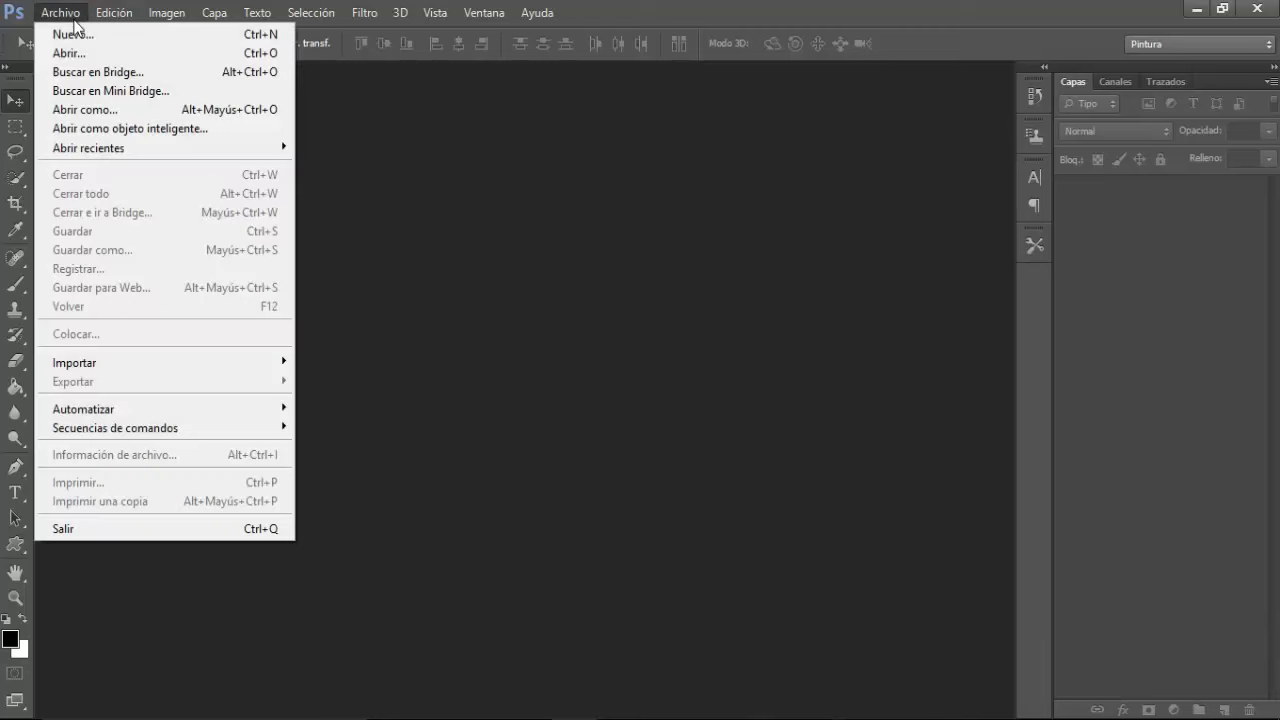
pyautogui.click(78, 52)
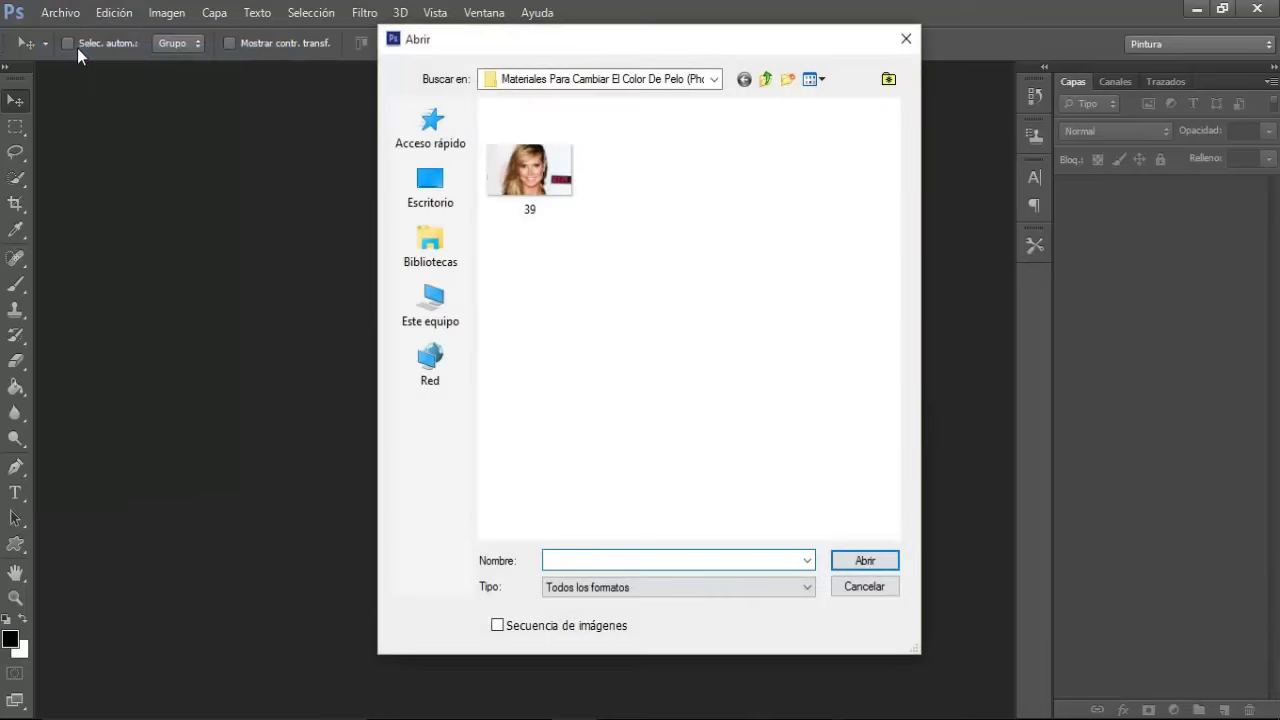
pyautogui.doubleClick(537, 169)
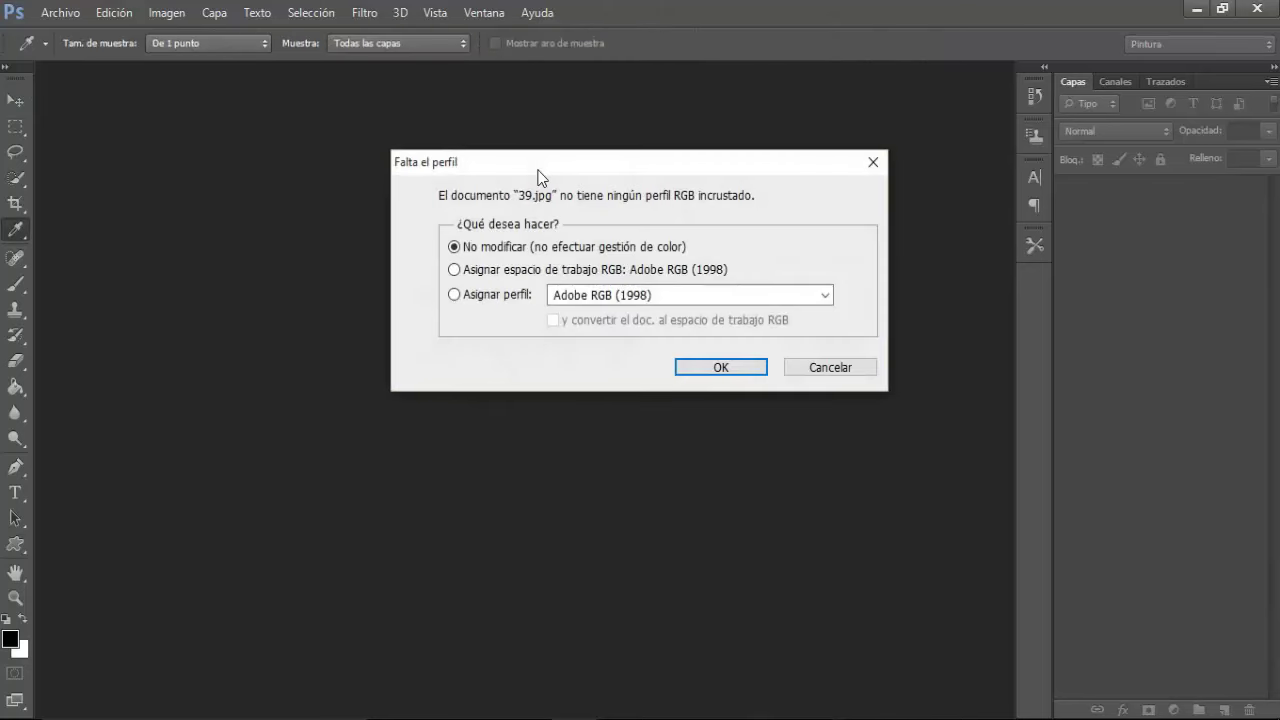
# - Open the image without colour management and duplicate Fondo as a layer named Base
pyautogui.click(692, 368)
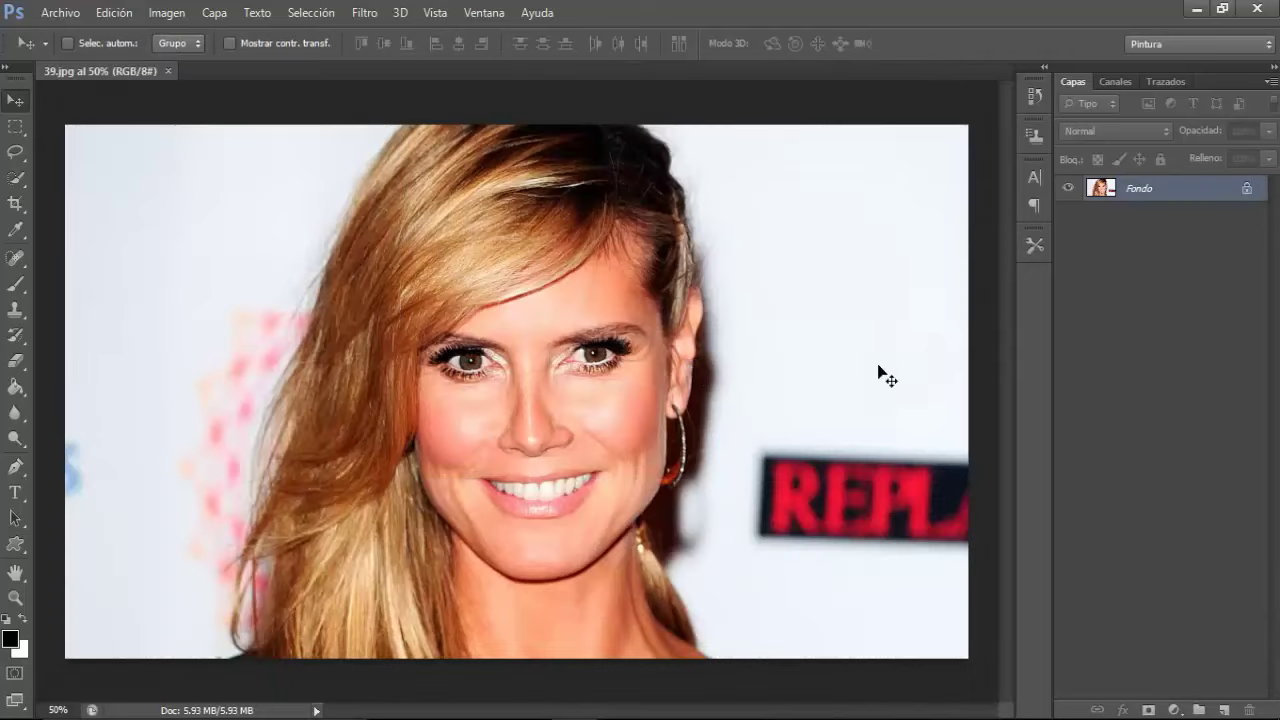
pyautogui.moveTo(1170, 194); pyautogui.dragTo(1224, 709)
pyautogui.doubleClick(1149, 189)
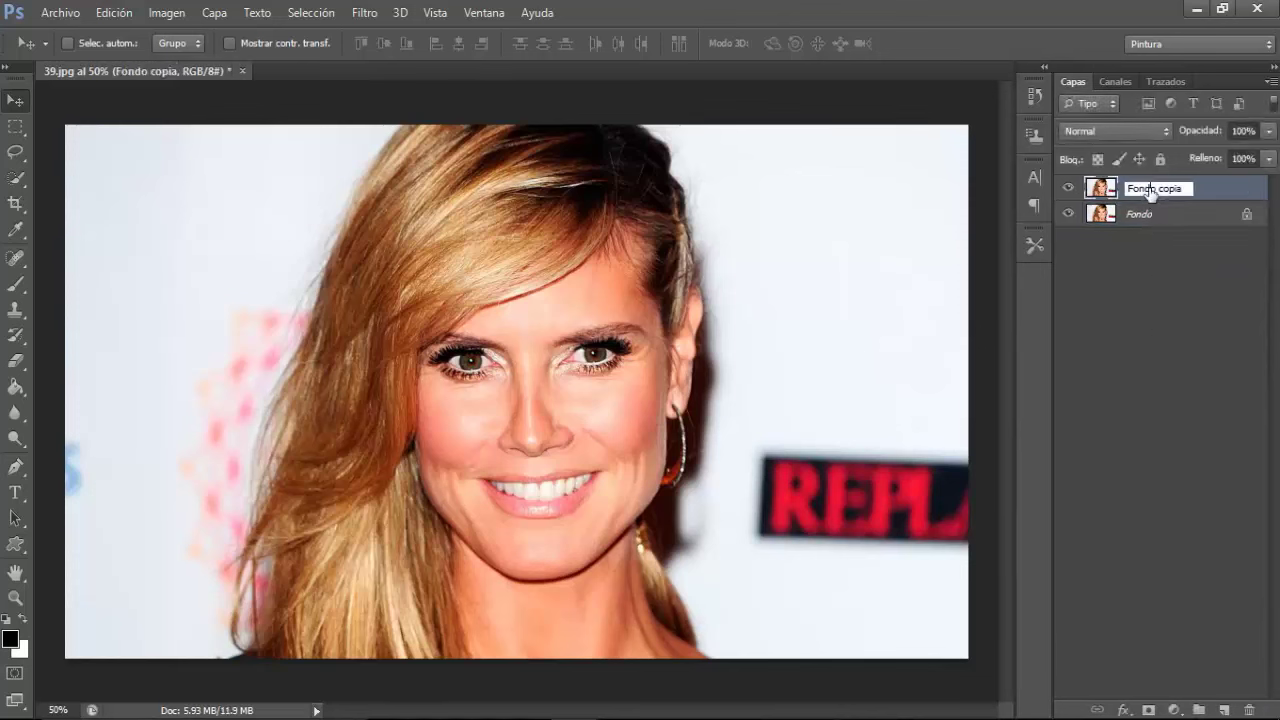
pyautogui.hotkey('ctrl', 'a')
pyautogui.press('Home')
pyautogui.click(1208, 195)
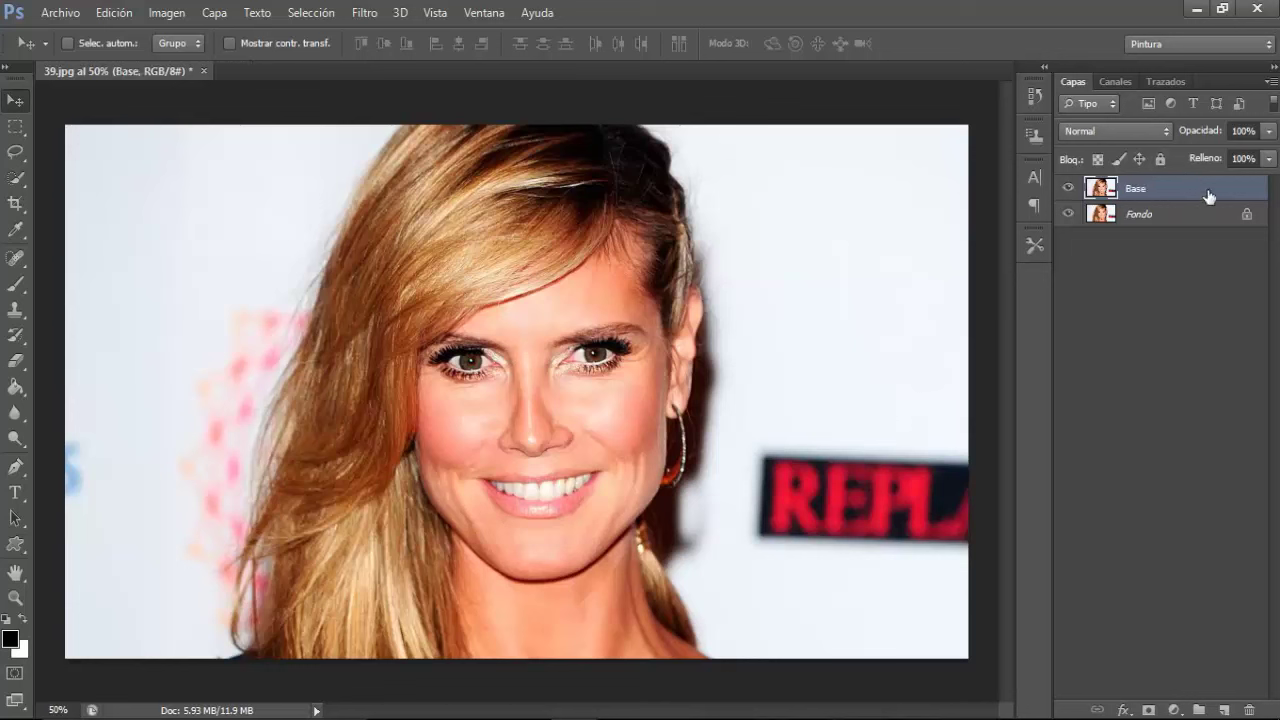
pyautogui.click(20, 180)
# - Quick-select the blonde hair across the crown and down the left side
pyautogui.click(56, 178)
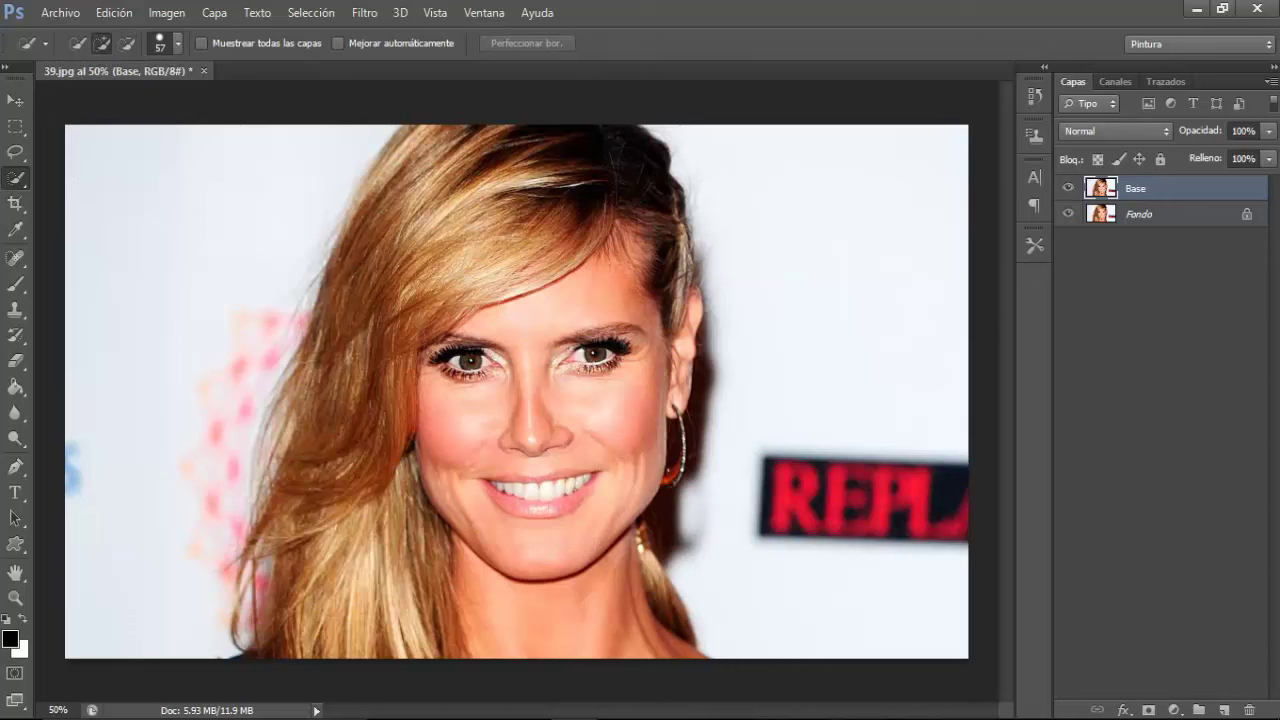
pyautogui.click(468, 232)
pyautogui.moveTo(470, 232)
pyautogui.mouseDown()
pyautogui.moveTo(428, 171)
pyautogui.moveTo(350, 255)
pyautogui.mouseUp()
pyautogui.moveTo(352, 405)
pyautogui.mouseDown()
pyautogui.moveTo(343, 623)
pyautogui.moveTo(328, 591)
pyautogui.moveTo(406, 589)
pyautogui.moveTo(423, 566)
pyautogui.mouseUp()
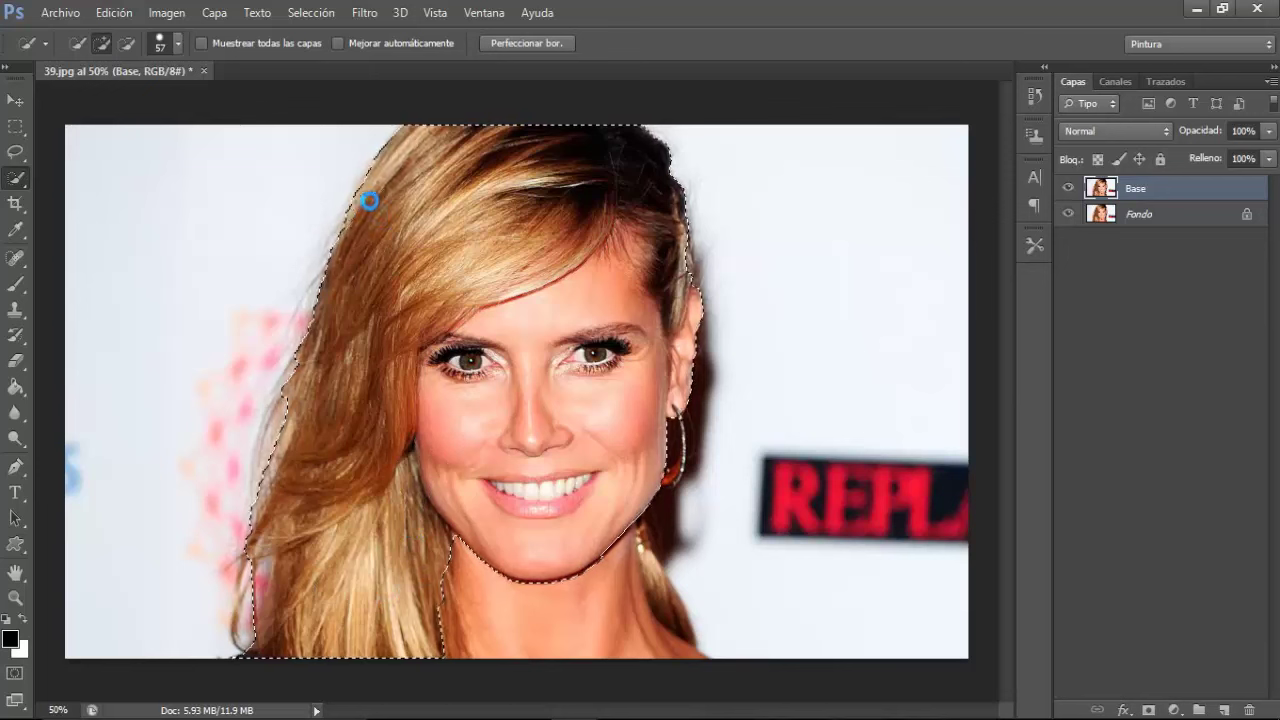
pyautogui.moveTo(374, 197); pyautogui.dragTo(380, 200)
# - Subtract the face, left cheek and left eye area from the hair selection
pyautogui.click(127, 44)
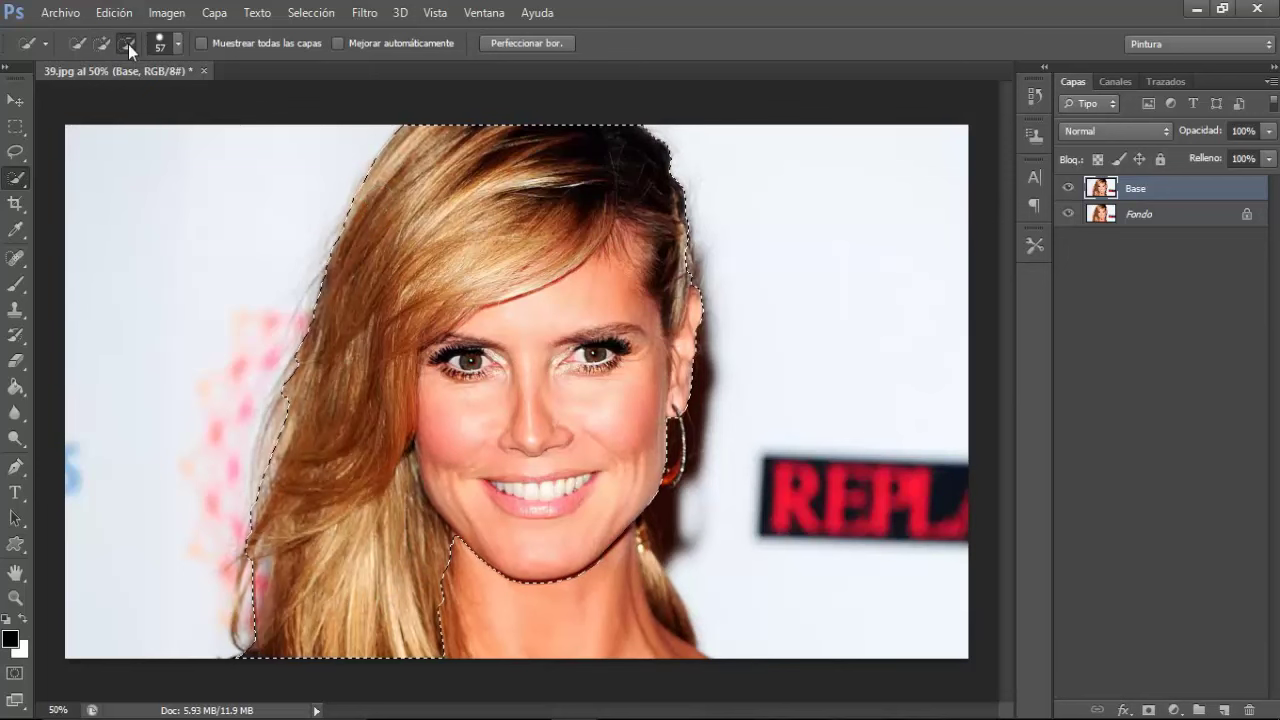
pyautogui.moveTo(515, 431); pyautogui.dragTo(551, 316)
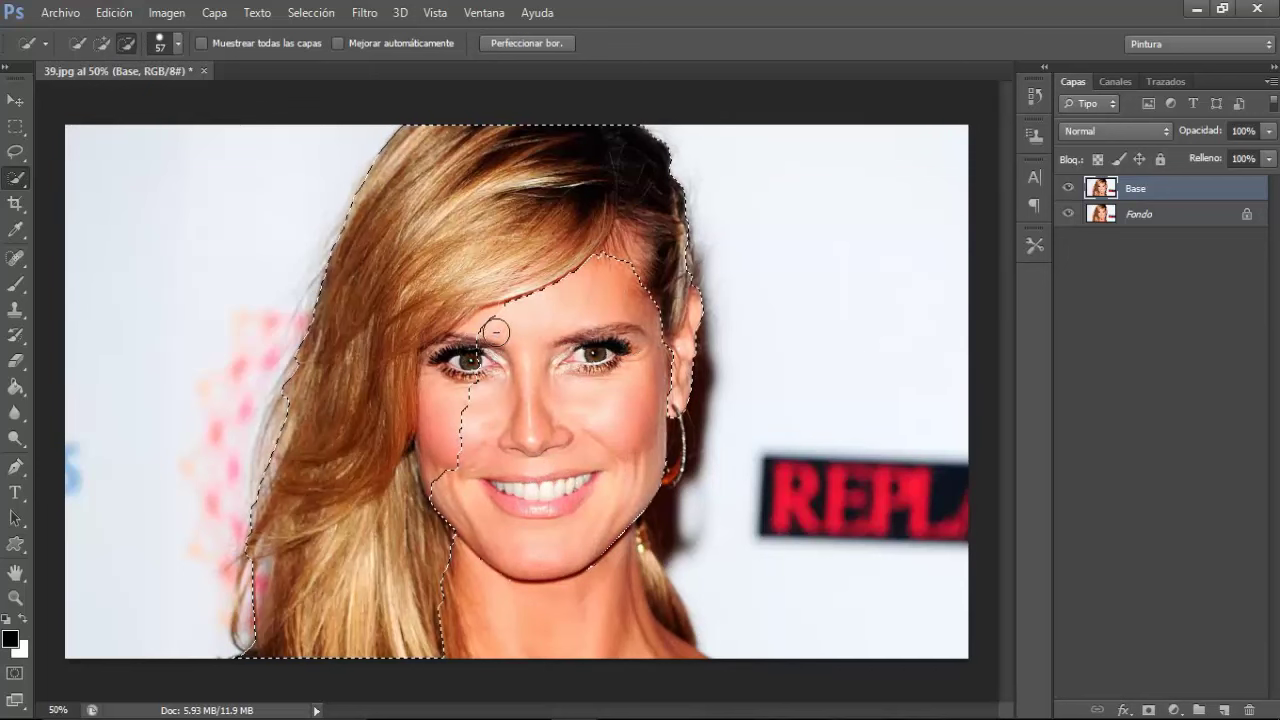
pyautogui.click(490, 321)
pyautogui.moveTo(490, 321); pyautogui.dragTo(432, 468)
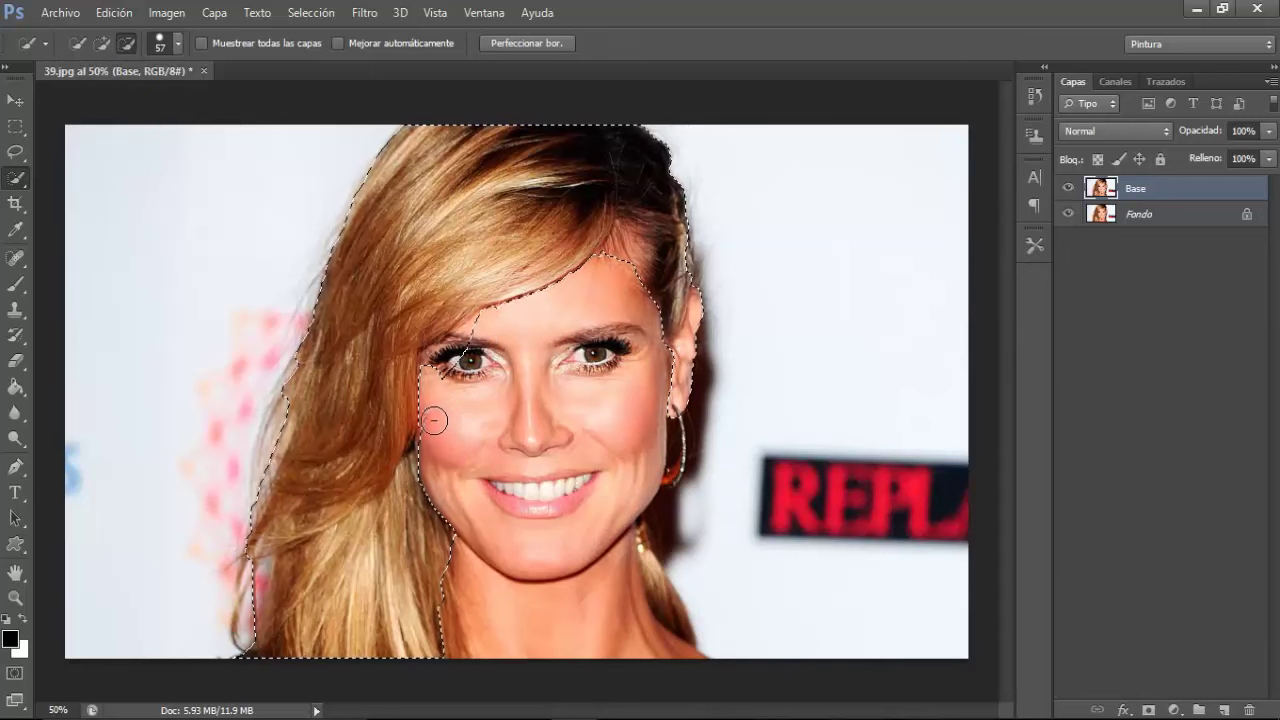
pyautogui.click(445, 362)
pyautogui.moveTo(445, 362); pyautogui.dragTo(480, 334)
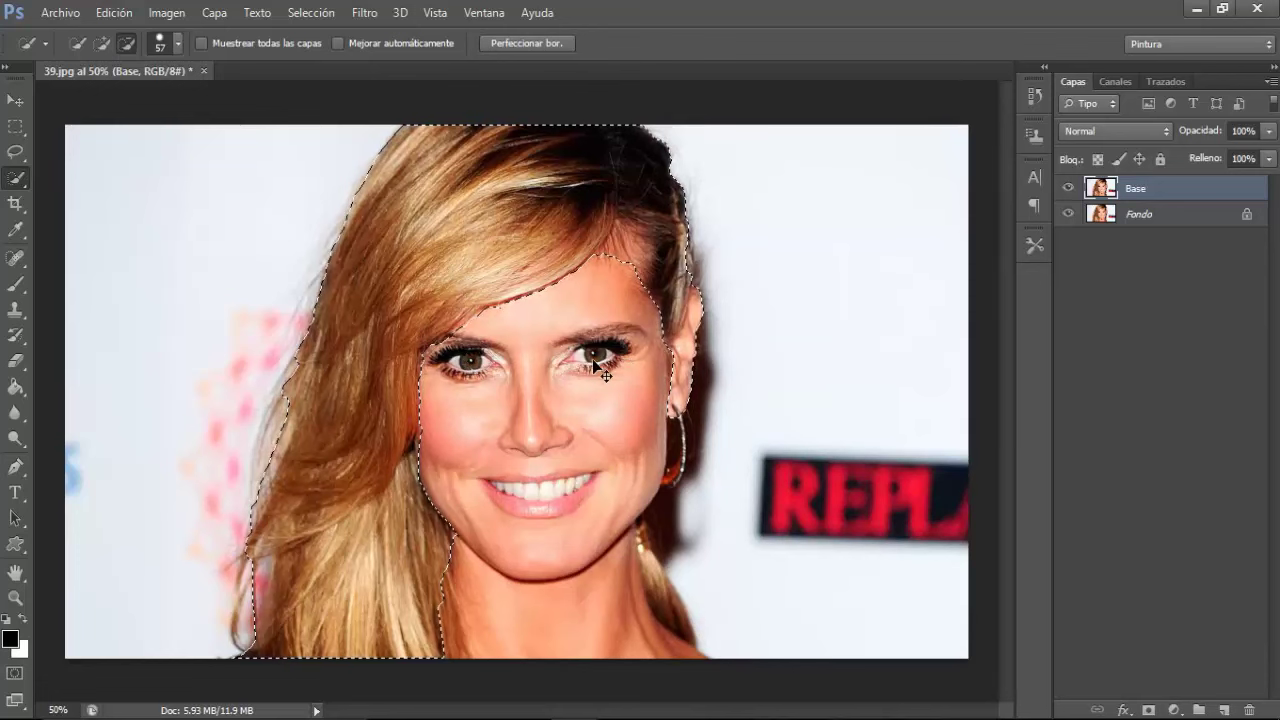
# - With the brush shrunk to 25, add the hair beside the ear back in
pyautogui.moveTo(600, 368); pyautogui.dragTo(705, 300)
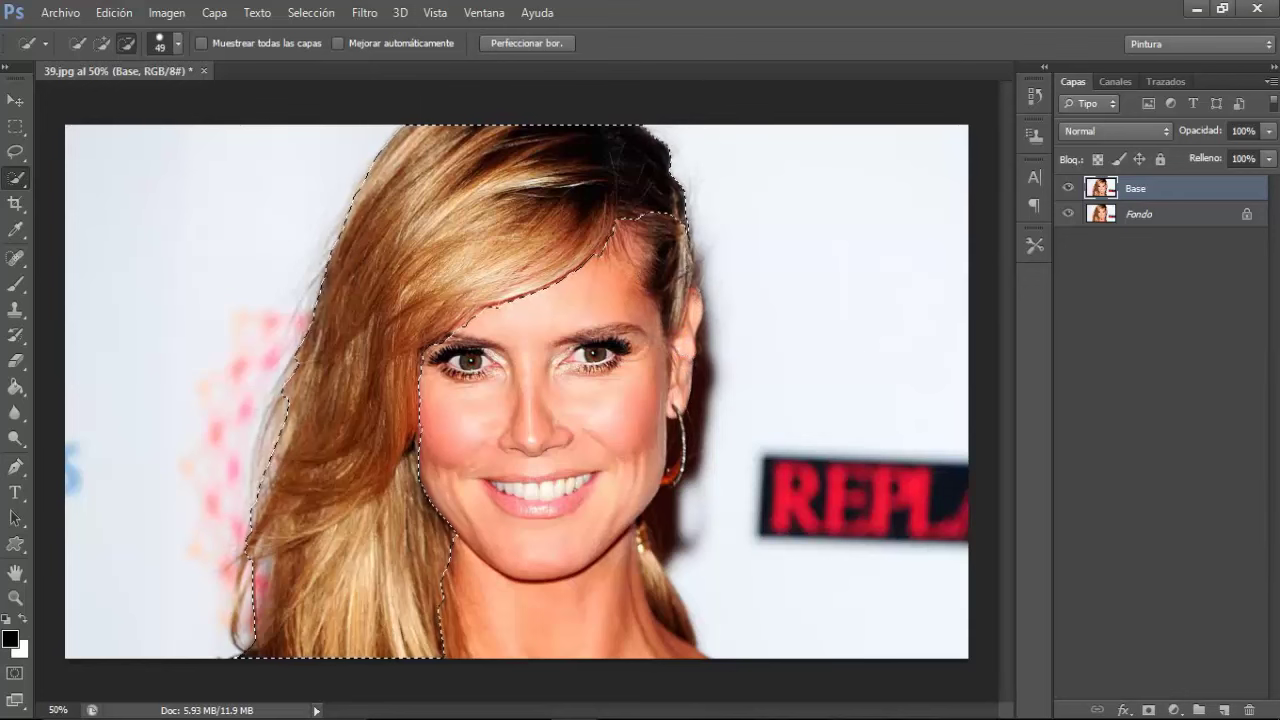
pyautogui.press('alt')
pyautogui.moveTo(673, 276)
pyautogui.mouseDown()
pyautogui.moveTo(672, 302)
pyautogui.moveTo(684, 256)
pyautogui.mouseUp()
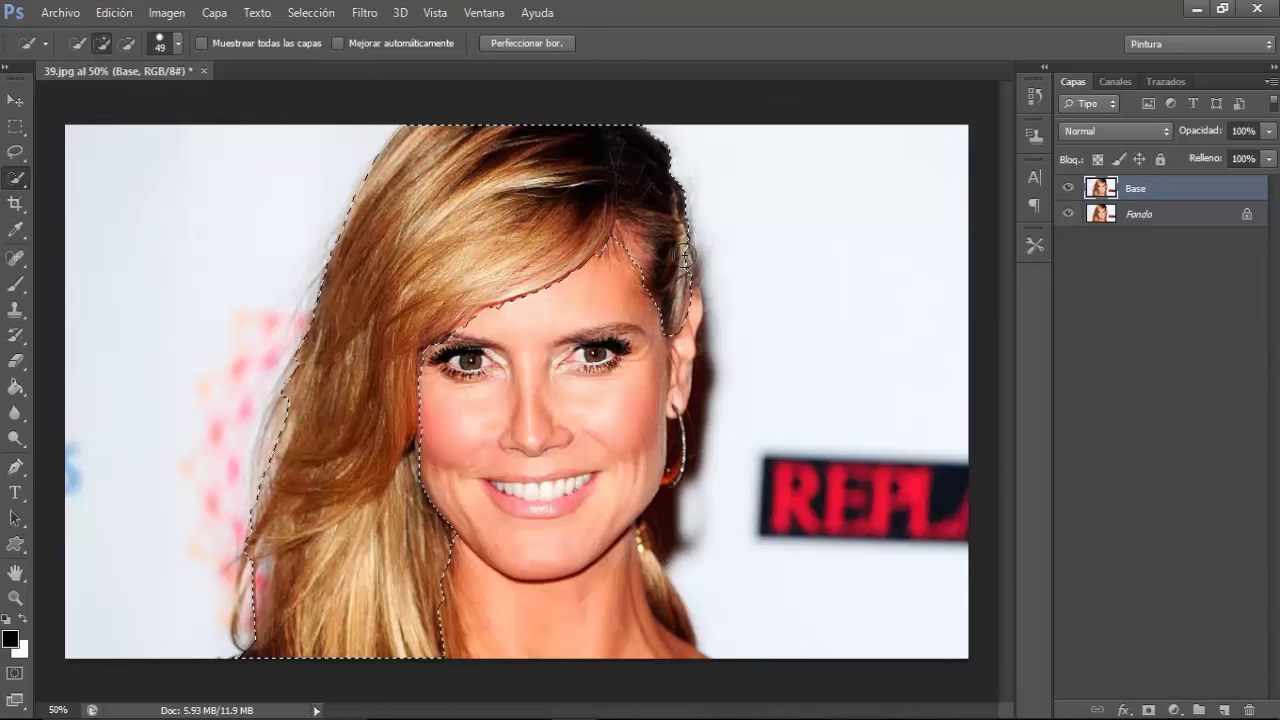
pyautogui.press('[')
pyautogui.press('[')
pyautogui.press('[')
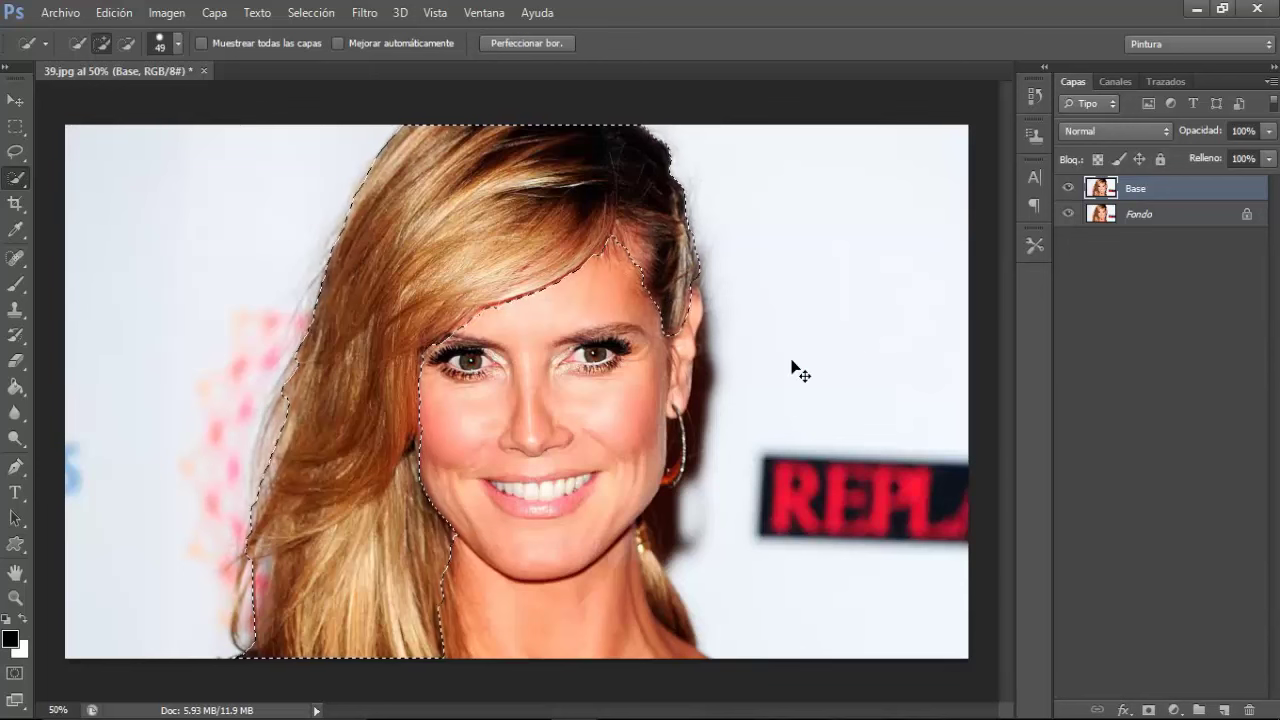
pyautogui.moveTo(703, 336)
pyautogui.mouseDown()
pyautogui.moveTo(700, 426)
pyautogui.moveTo(662, 517)
pyautogui.moveTo(665, 597)
pyautogui.moveTo(686, 629)
pyautogui.mouseUp()
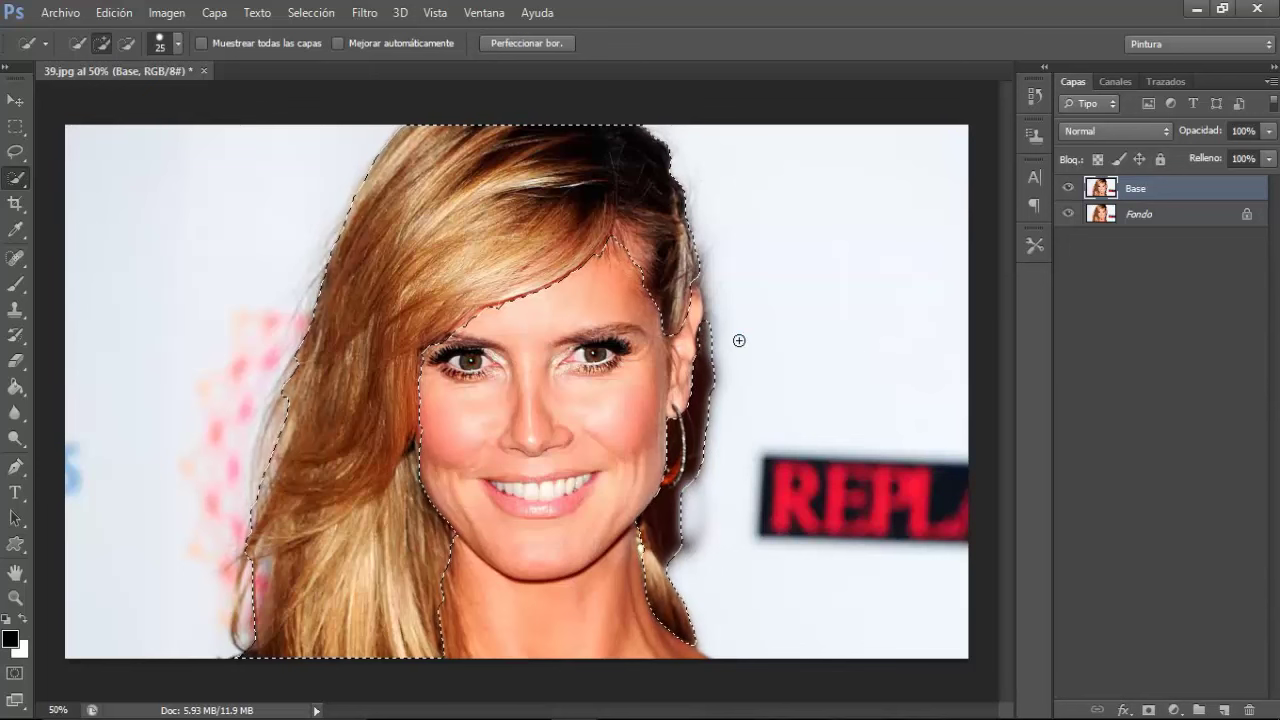
# - Set up Perfeccionar borde with Smart Radius on and a 3 px radius
pyautogui.click(536, 46)
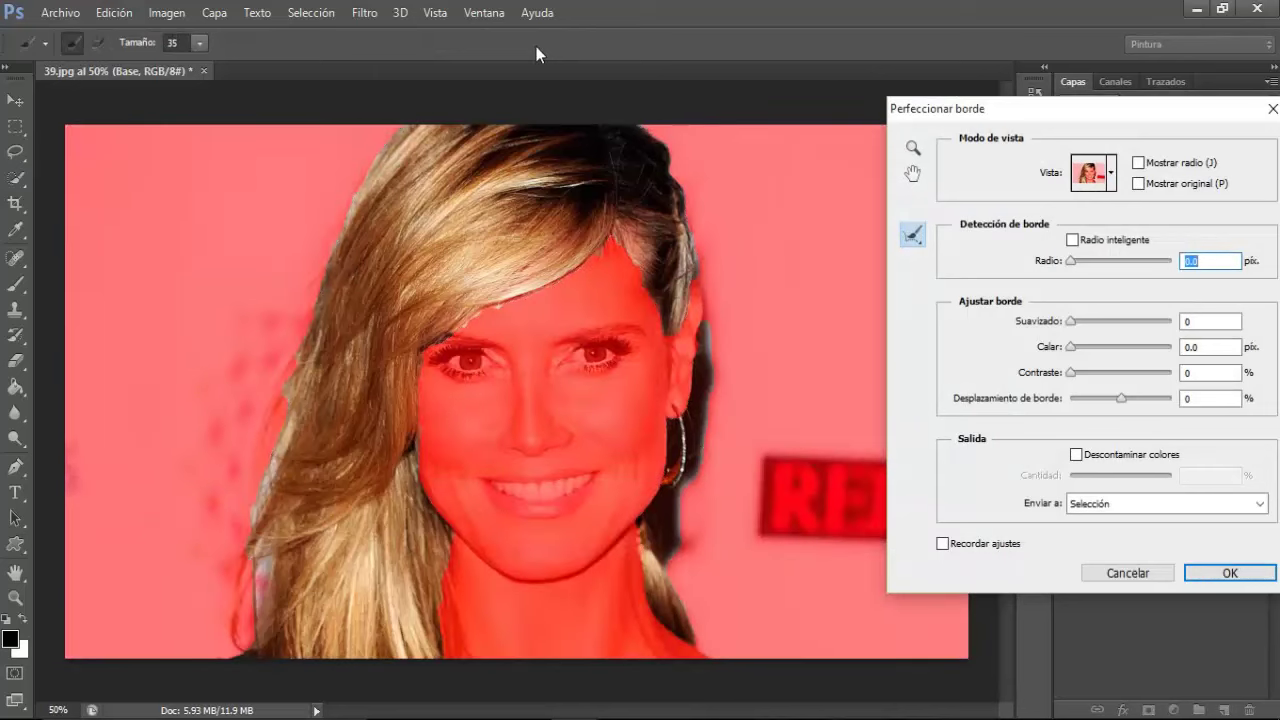
pyautogui.click(1073, 241)
pyautogui.click(1193, 263)
pyautogui.write('3')
pyautogui.keyDown('ctrl'); pyautogui.keyDown('alt'); pyautogui.moveTo(560, 291); pyautogui.dragTo(577, 292); pyautogui.keyUp('alt'); pyautogui.keyUp('ctrl')
# - Paint refined edges along the left hair, neck, jaw, crown and ear, then apply
pyautogui.moveTo(372, 135)
pyautogui.mouseDown()
pyautogui.moveTo(309, 300)
pyautogui.moveTo(251, 561)
pyautogui.moveTo(250, 648)
pyautogui.mouseUp()
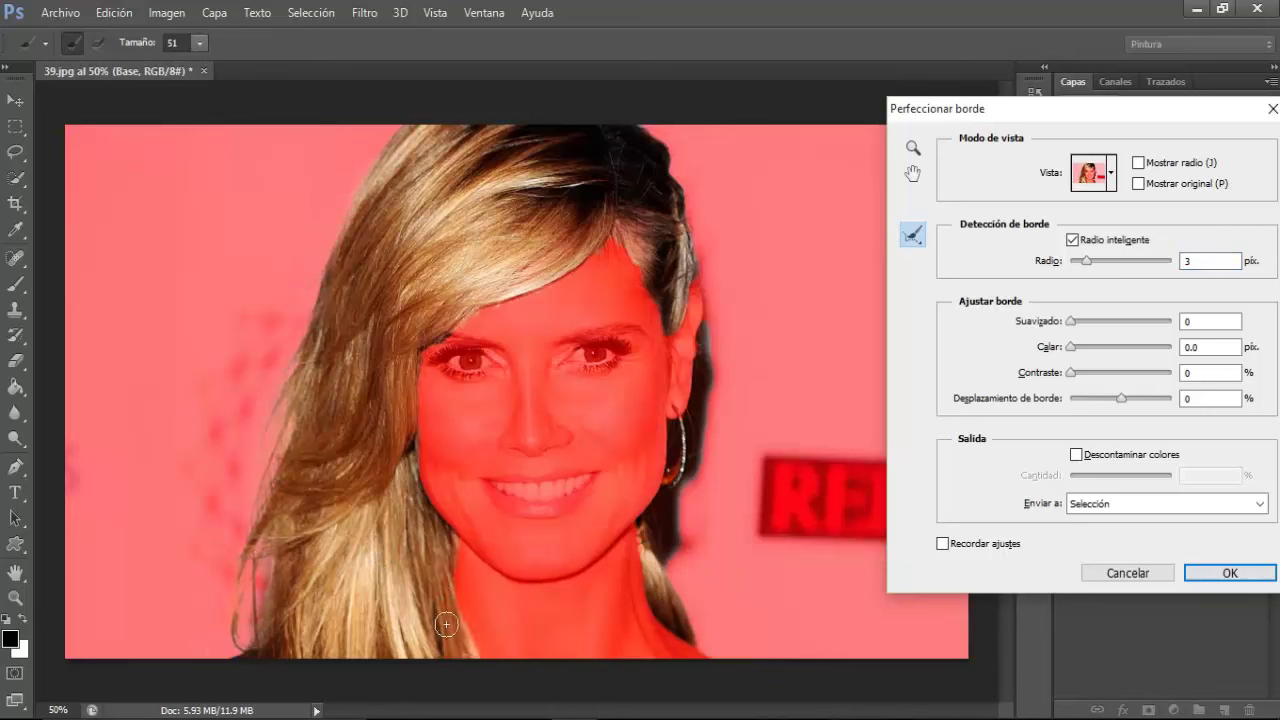
pyautogui.moveTo(452, 575); pyautogui.dragTo(451, 622)
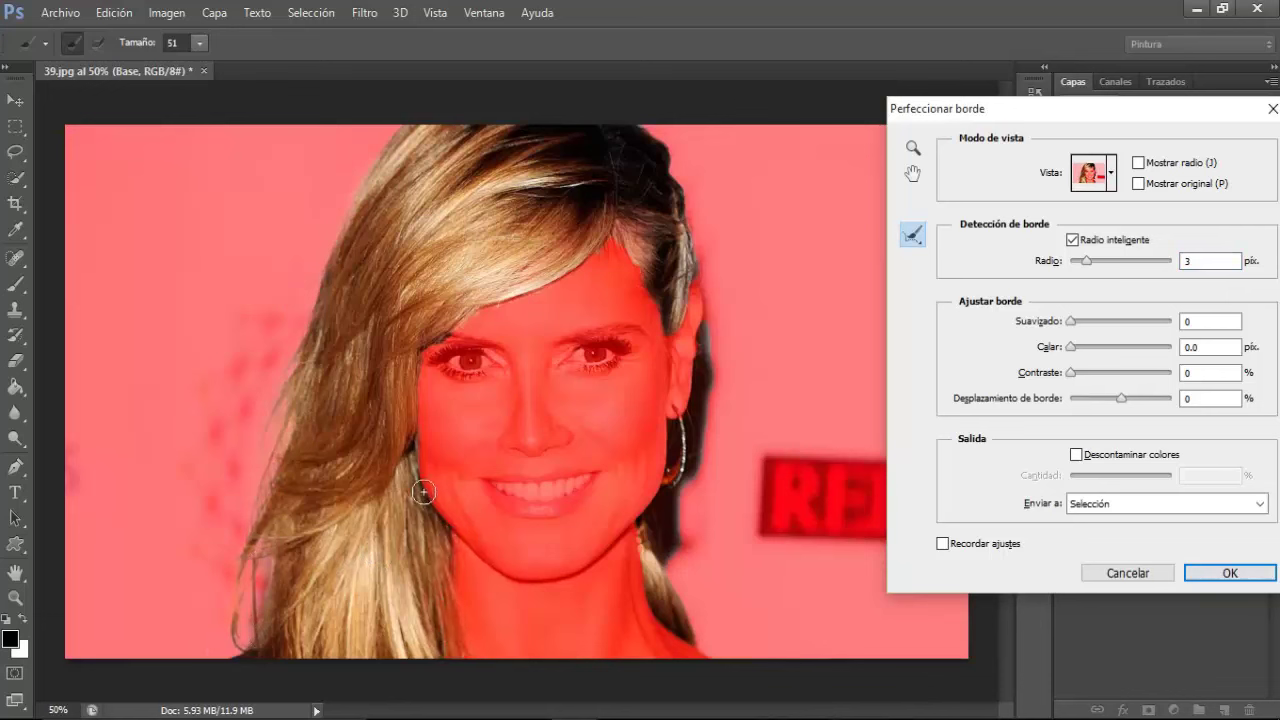
pyautogui.moveTo(462, 530)
pyautogui.mouseDown()
pyautogui.moveTo(445, 340)
pyautogui.moveTo(494, 301)
pyautogui.moveTo(626, 250)
pyautogui.moveTo(618, 239)
pyautogui.moveTo(648, 288)
pyautogui.mouseUp()
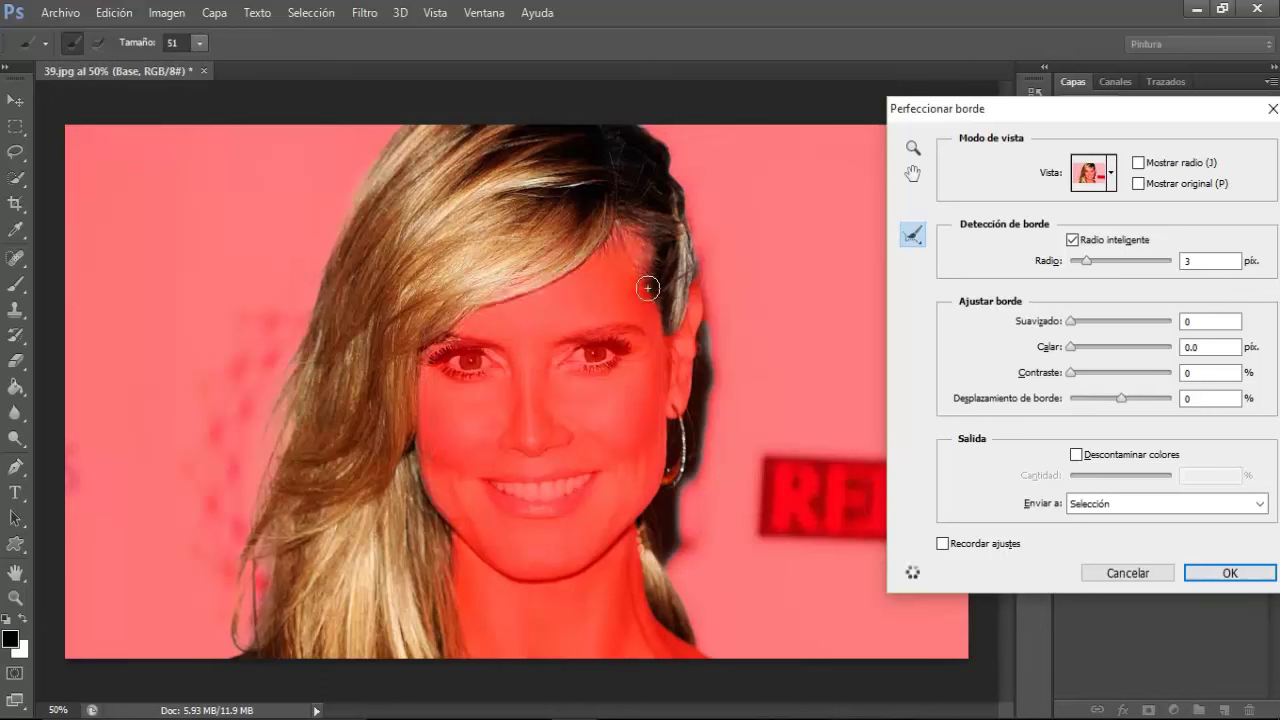
pyautogui.moveTo(640, 124)
pyautogui.mouseDown()
pyautogui.moveTo(701, 267)
pyautogui.moveTo(723, 378)
pyautogui.moveTo(674, 605)
pyautogui.moveTo(732, 670)
pyautogui.mouseUp()
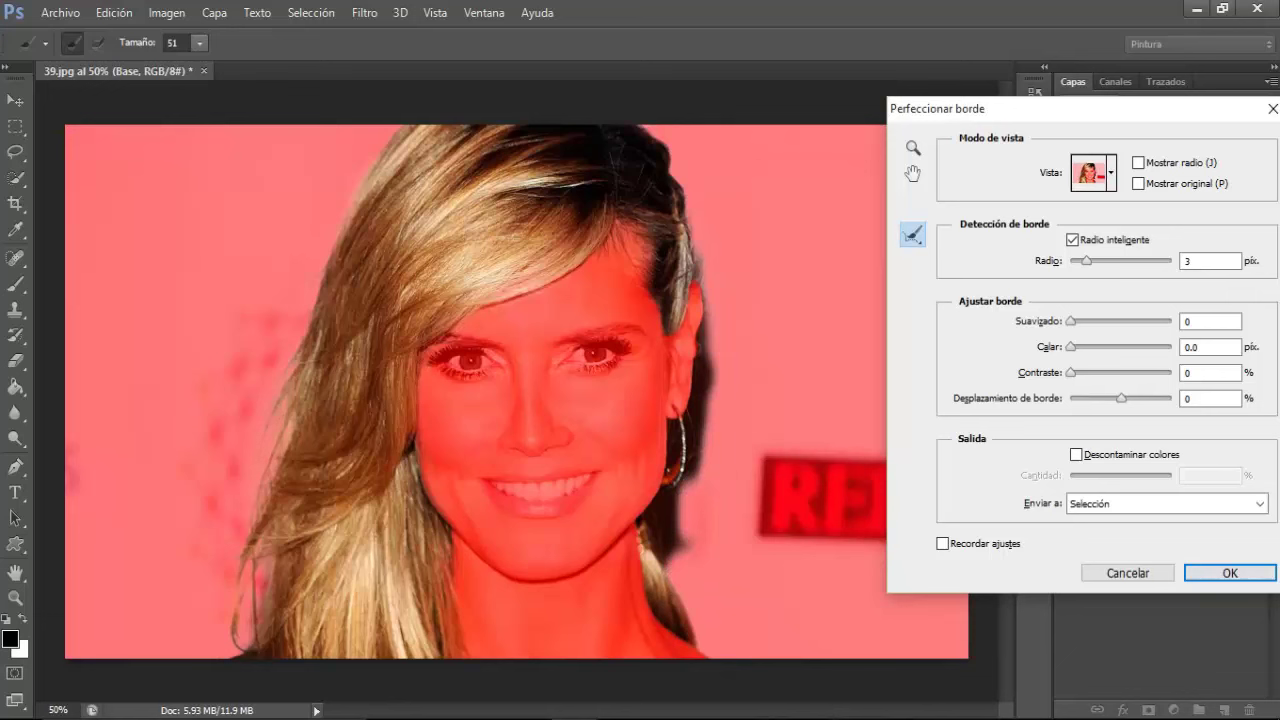
pyautogui.moveTo(688, 316); pyautogui.dragTo(680, 338)
pyautogui.click(1205, 572)
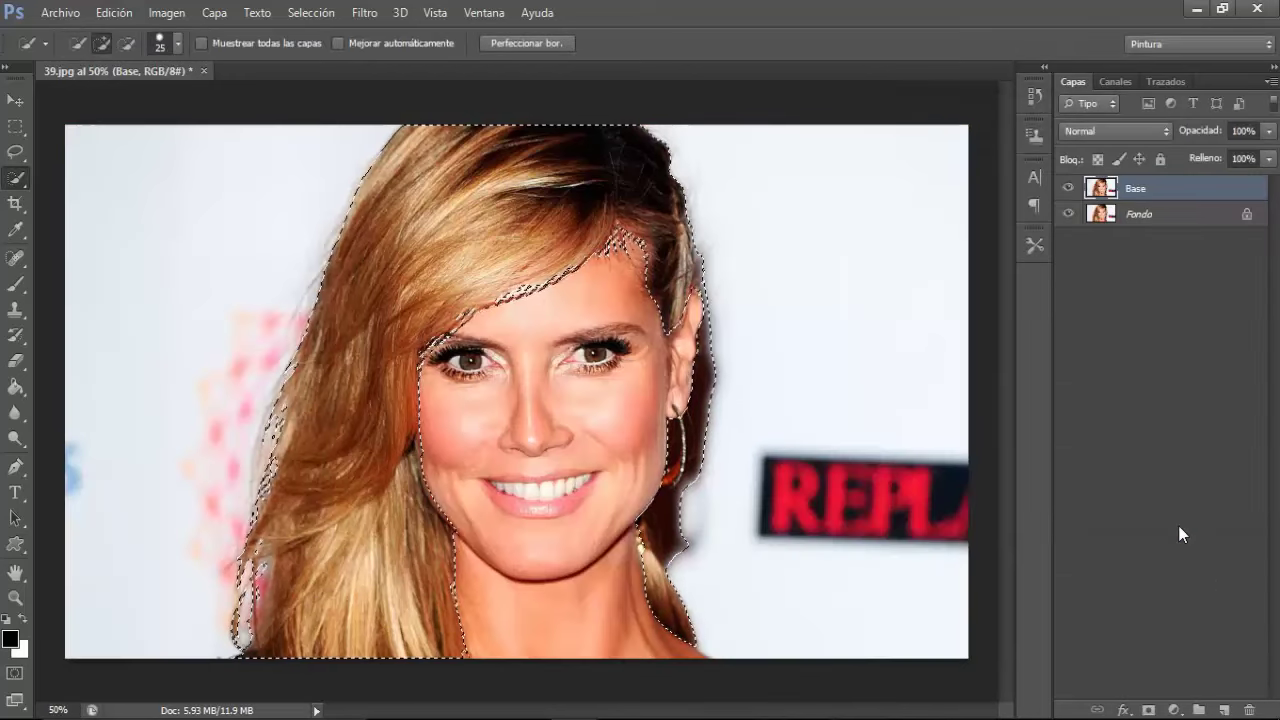
# - Open the fill and adjustment layer list from the Capas panel
pyautogui.click(1174, 710)
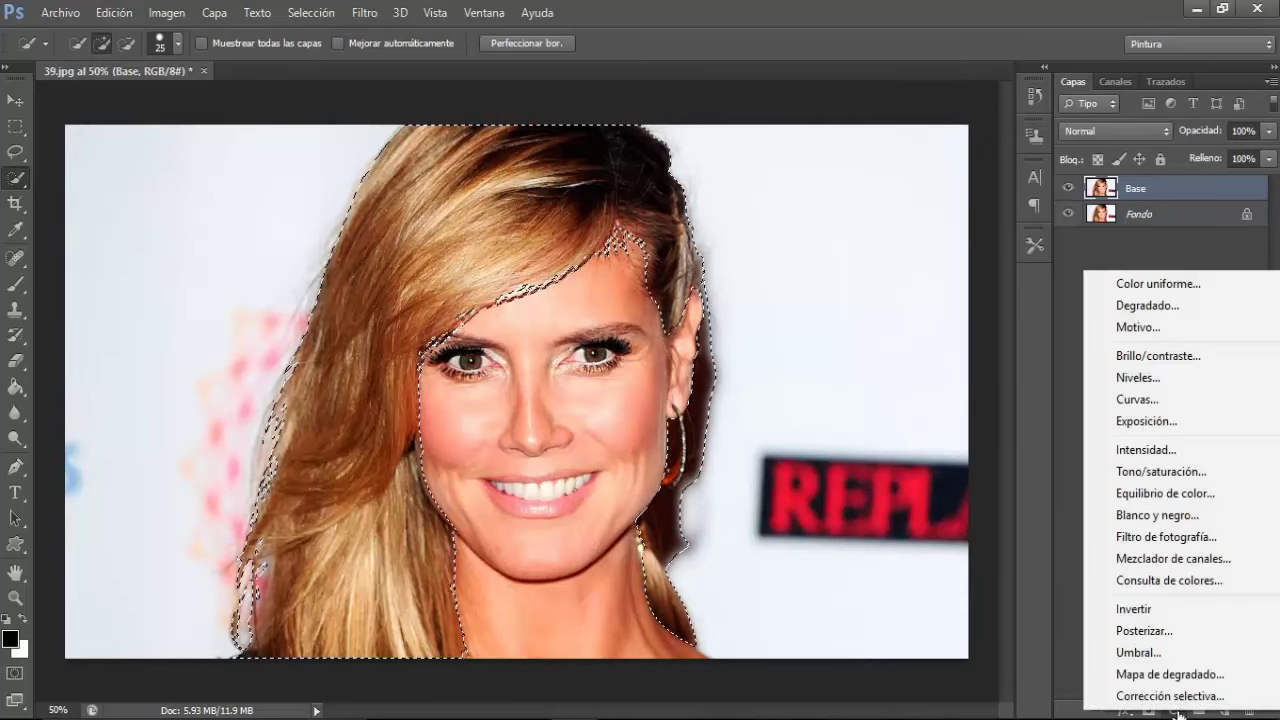
# - Add a Tono/saturación adjustment on the hair with Tono -120 and Saturación -5
pyautogui.click(1138, 478)
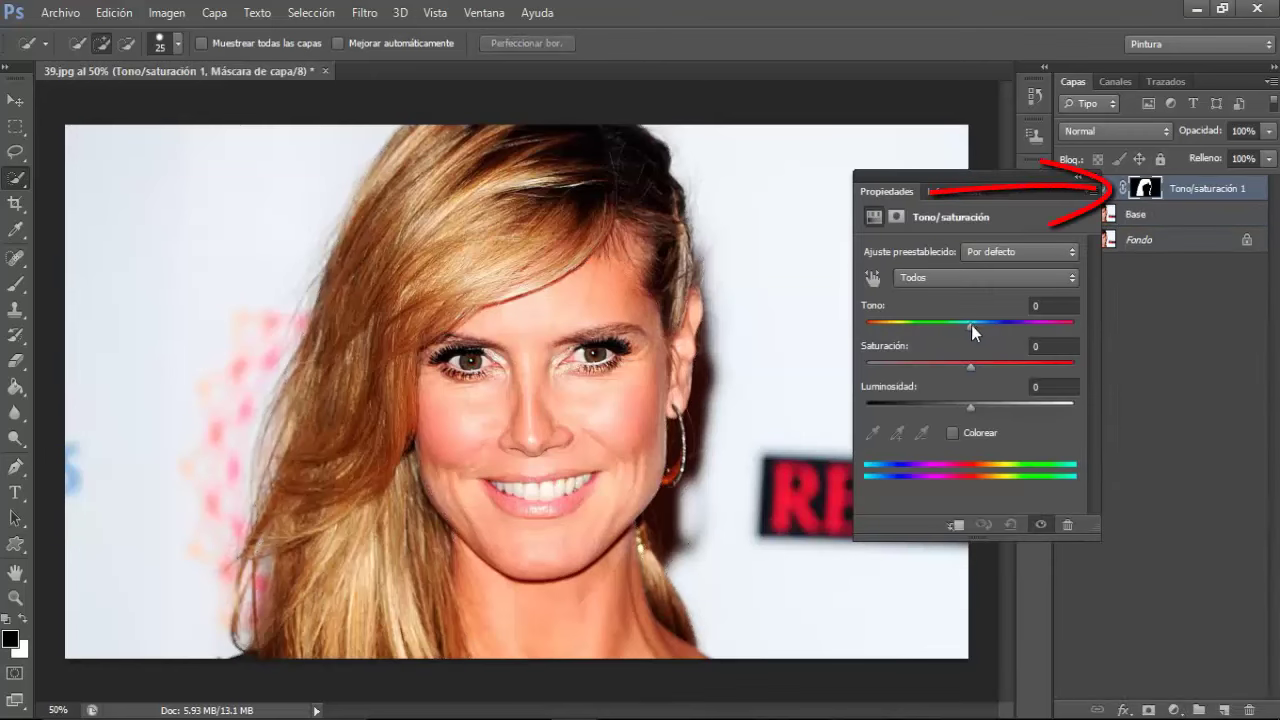
pyautogui.moveTo(971, 325)
pyautogui.mouseDown()
pyautogui.moveTo(1023, 326)
pyautogui.moveTo(953, 326)
pyautogui.mouseUp()
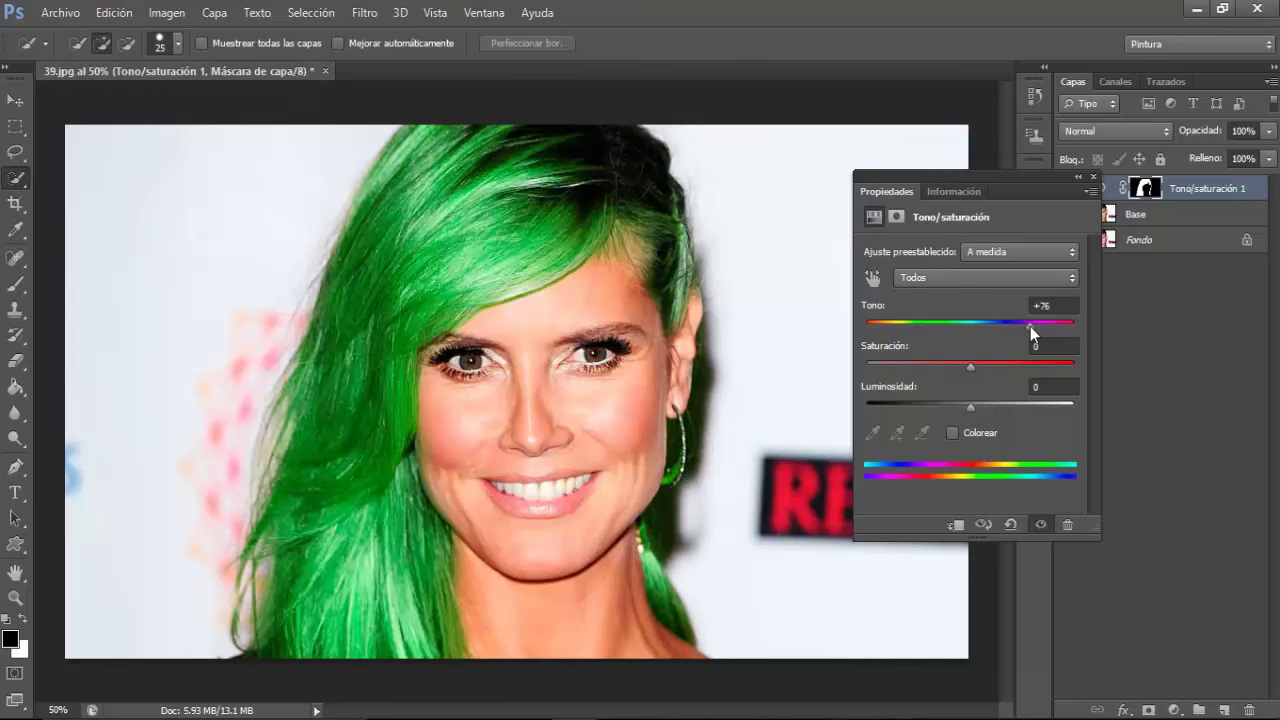
pyautogui.moveTo(1030, 326)
pyautogui.mouseDown()
pyautogui.moveTo(1062, 327)
pyautogui.moveTo(923, 331)
pyautogui.moveTo(1038, 331)
pyautogui.mouseUp()
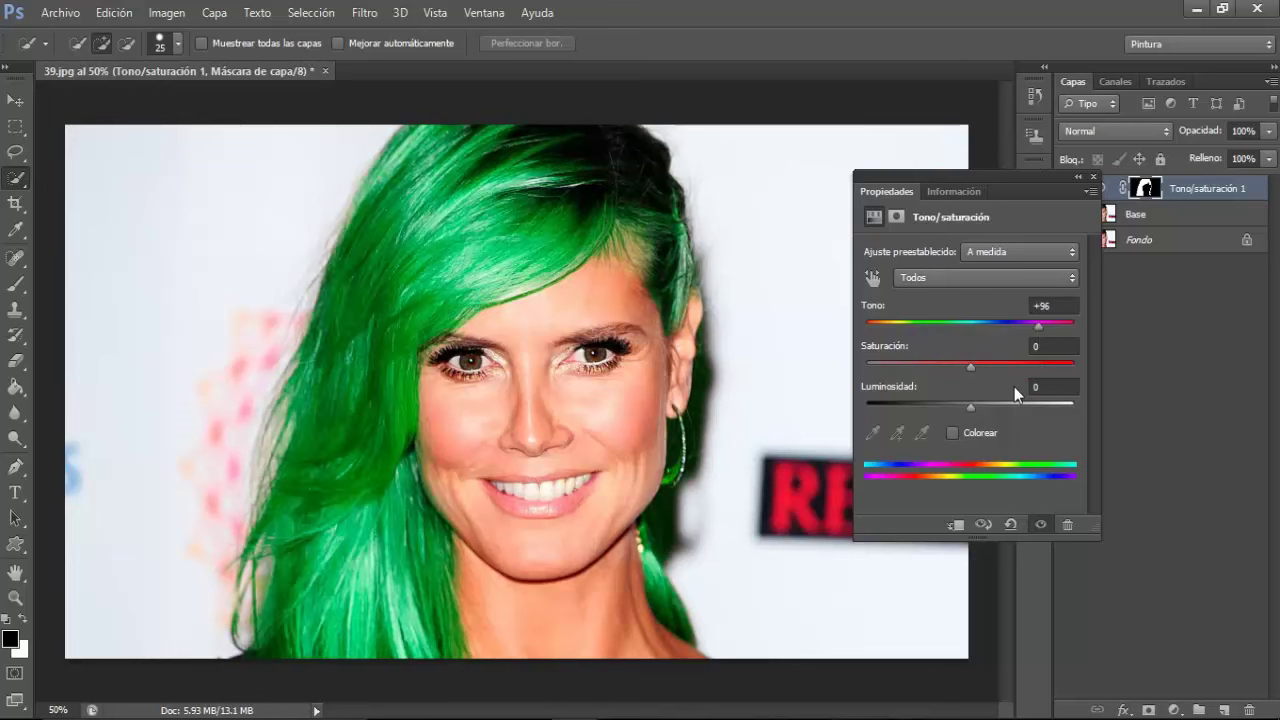
pyautogui.moveTo(956, 366)
pyautogui.mouseDown()
pyautogui.moveTo(1004, 365)
pyautogui.moveTo(921, 363)
pyautogui.moveTo(989, 362)
pyautogui.moveTo(944, 361)
pyautogui.mouseUp()
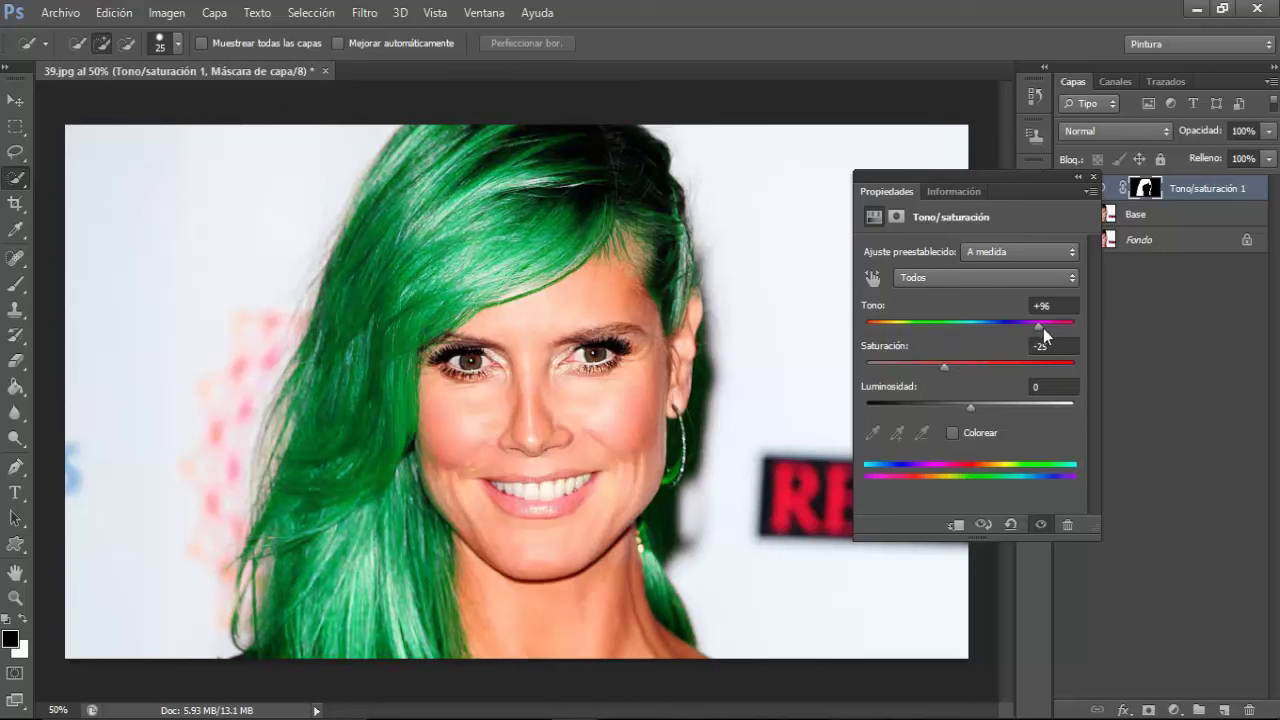
pyautogui.moveTo(1041, 327); pyautogui.dragTo(891, 322)
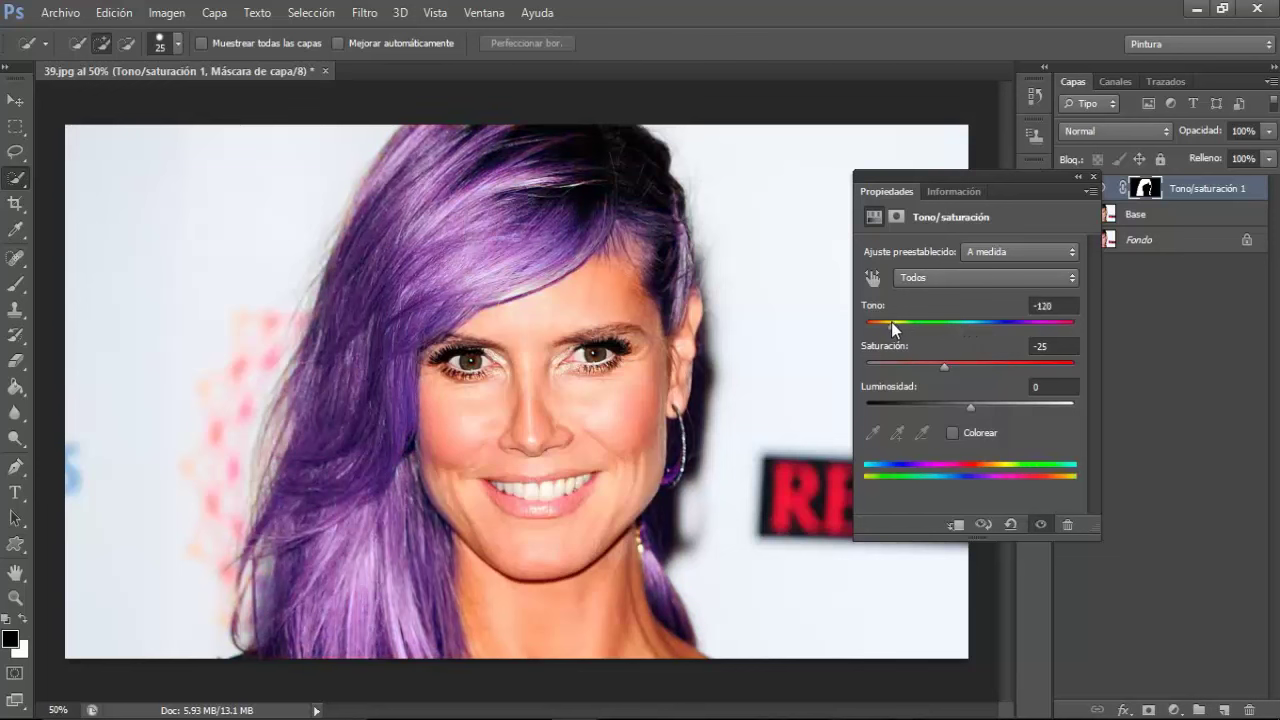
pyautogui.moveTo(942, 370); pyautogui.dragTo(965, 374)
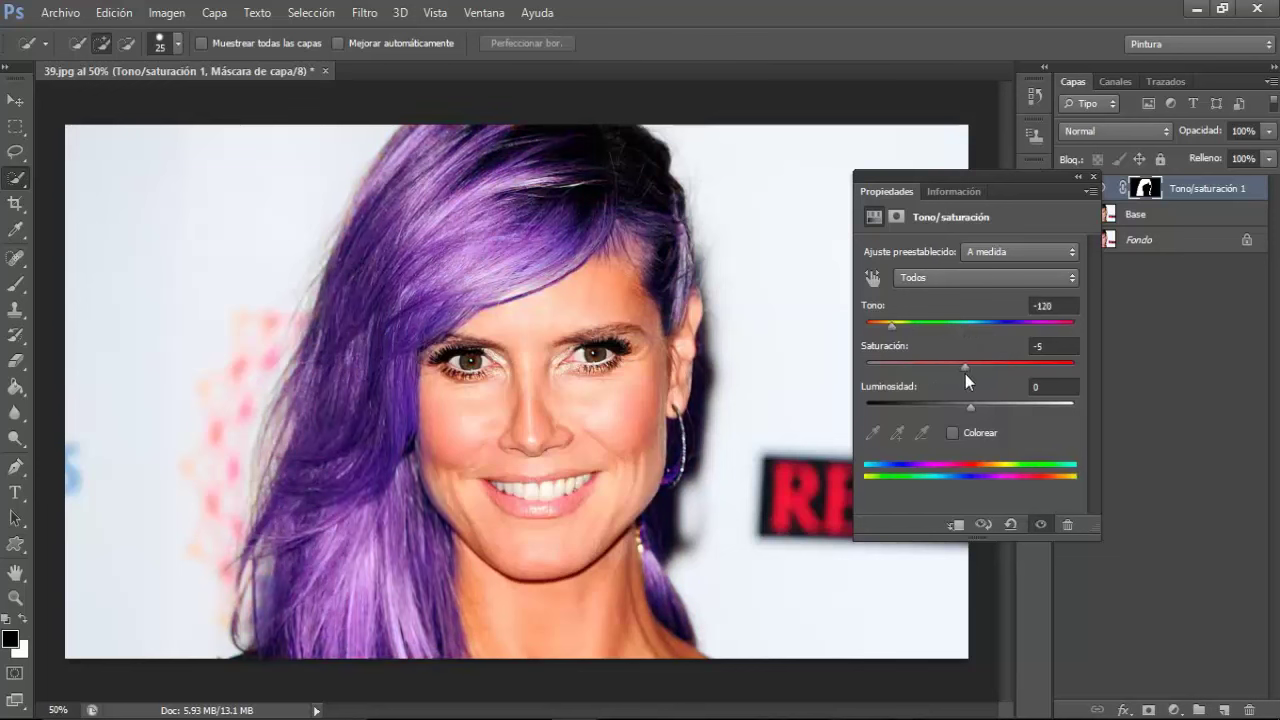
pyautogui.click(1093, 177)
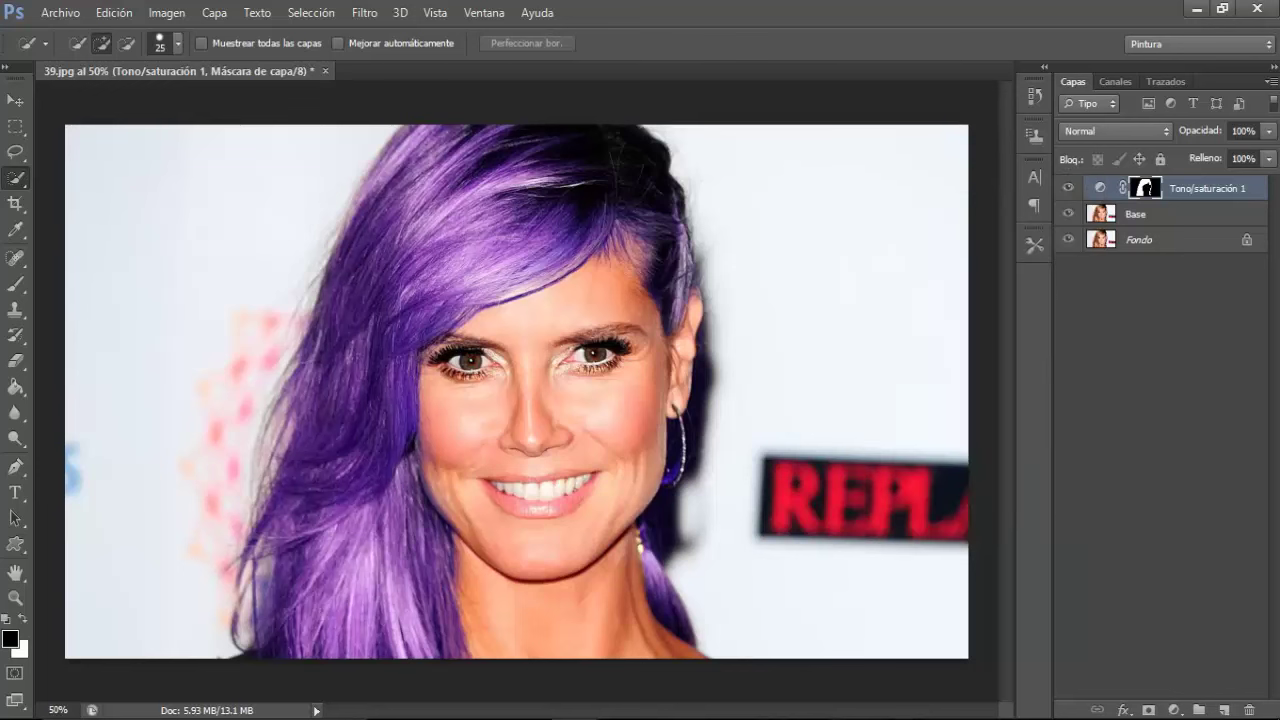
# - Choose a soft round 75 px Pincel brush and make white the foreground colour
pyautogui.click(16, 282)
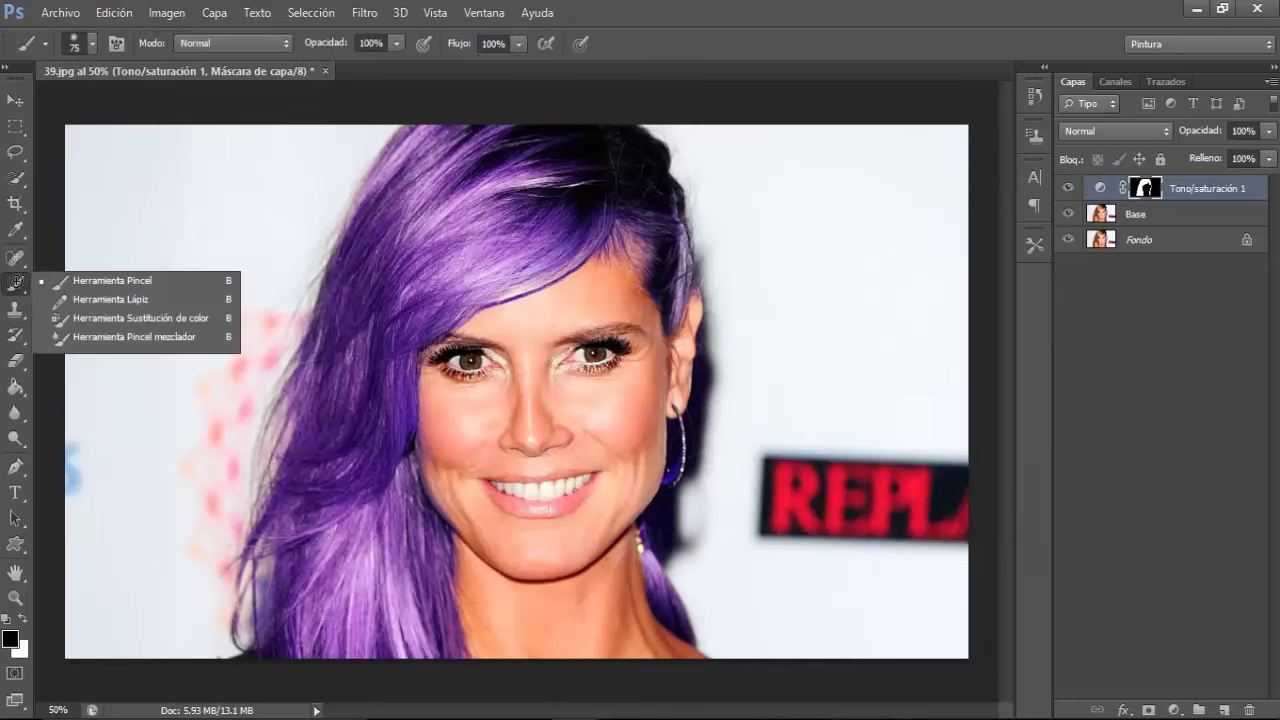
pyautogui.click(86, 285)
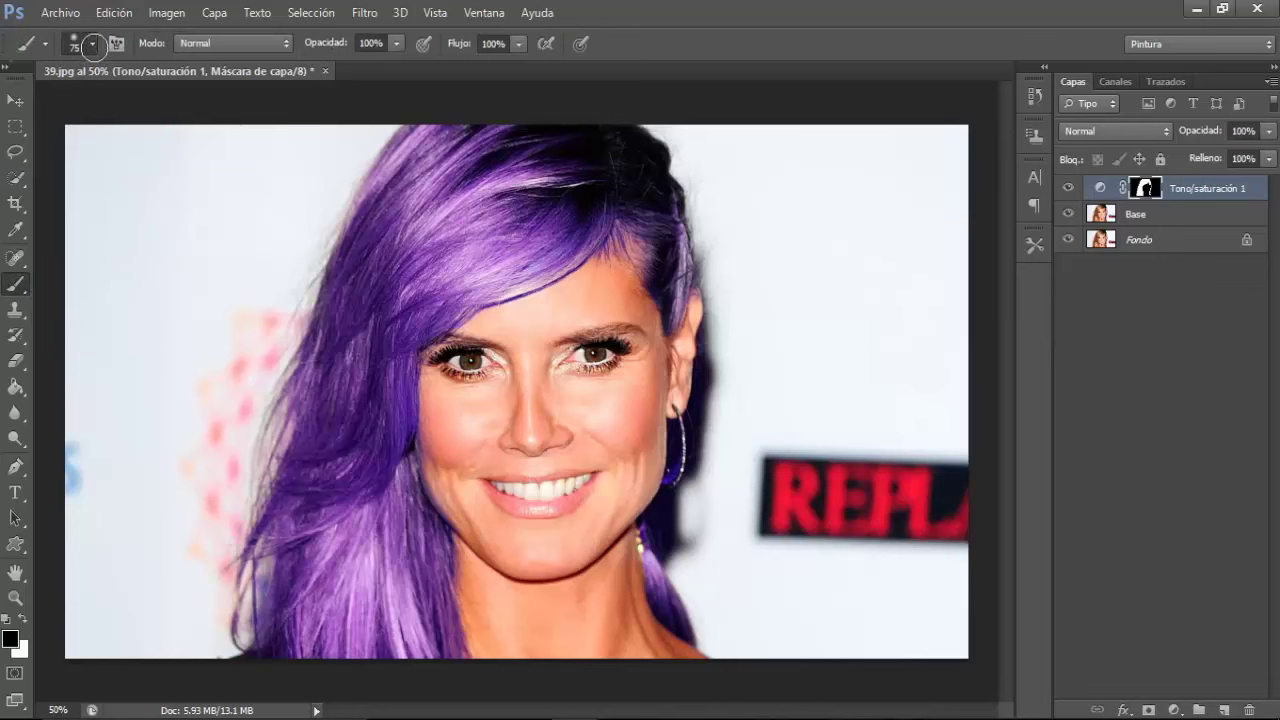
pyautogui.click(91, 43)
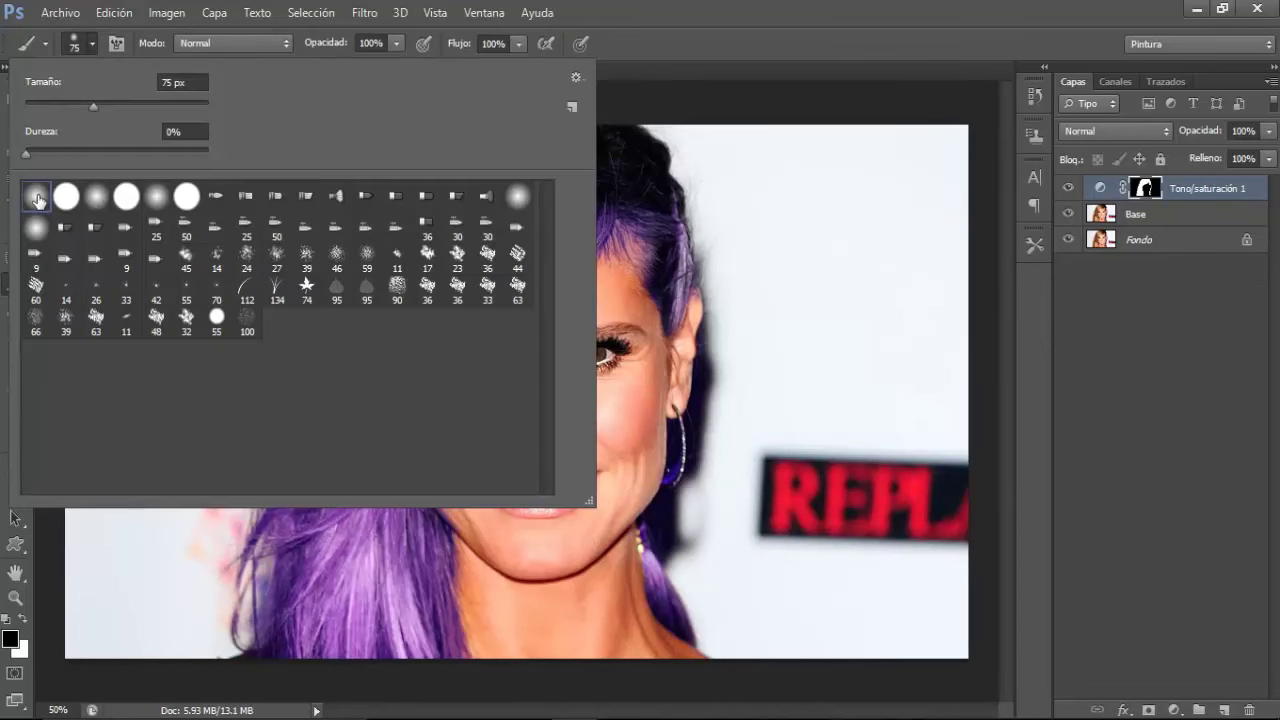
pyautogui.doubleClick(37, 199)
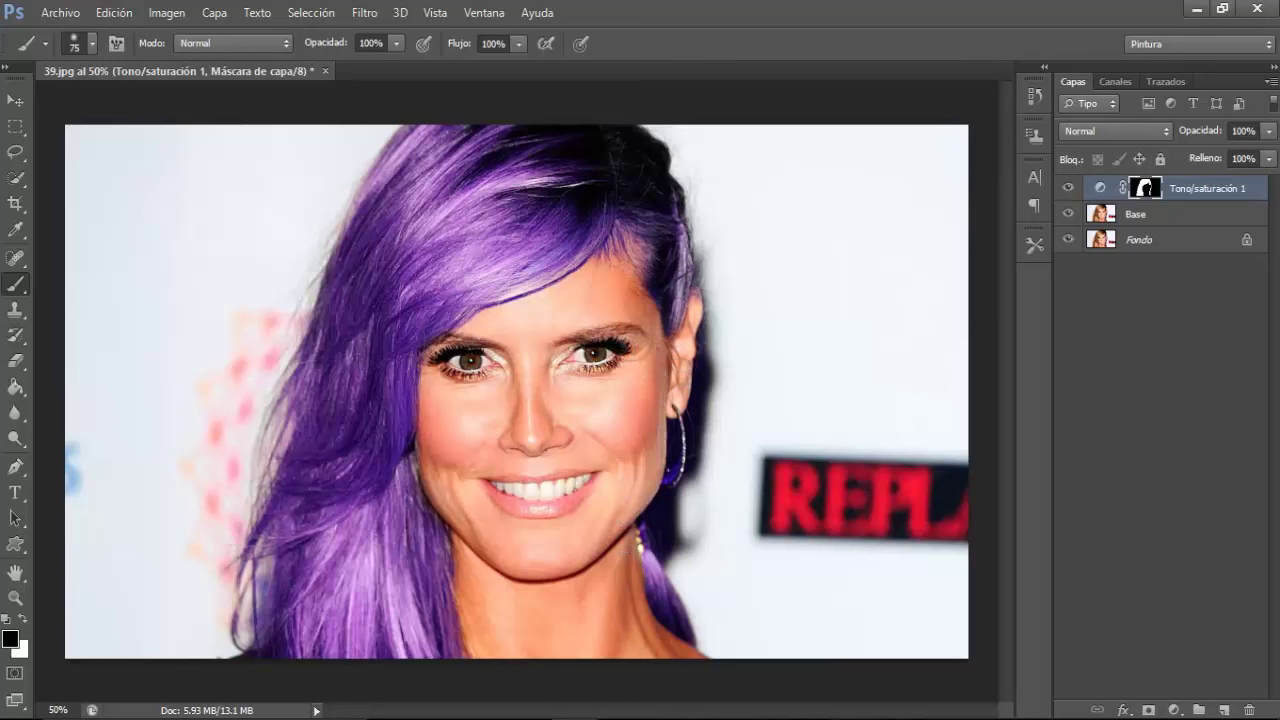
pyautogui.click(22, 619)
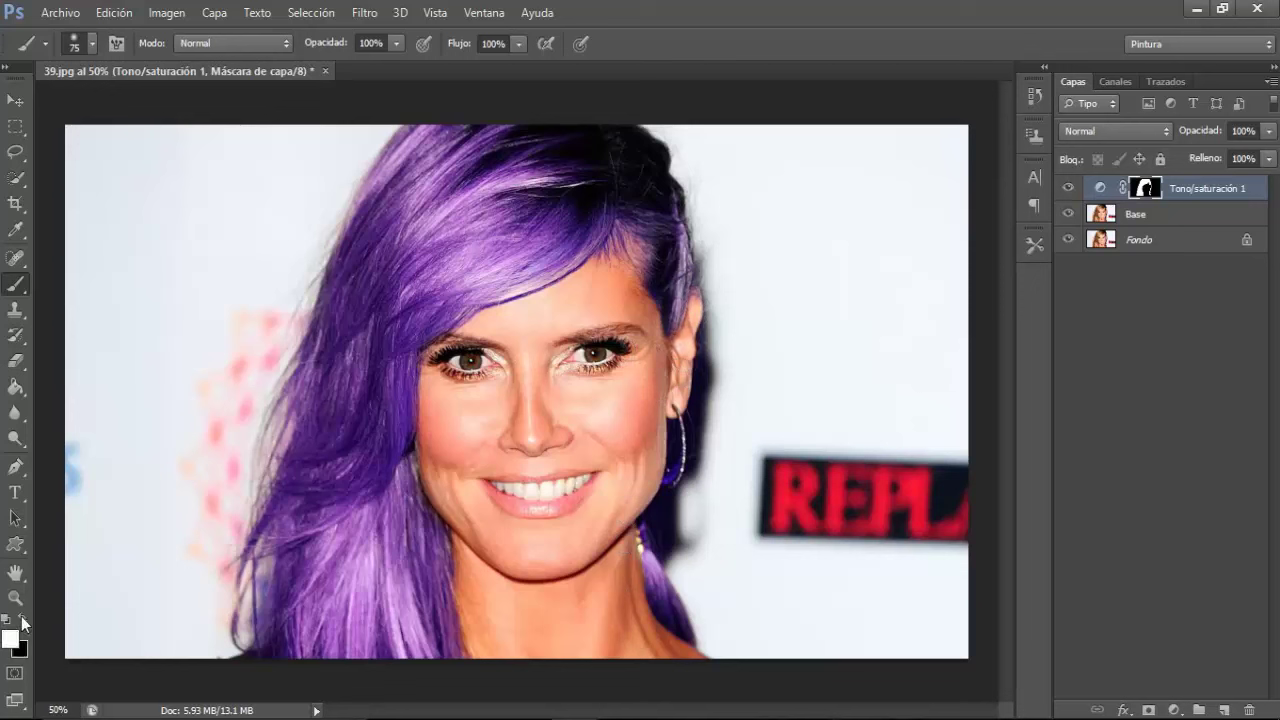